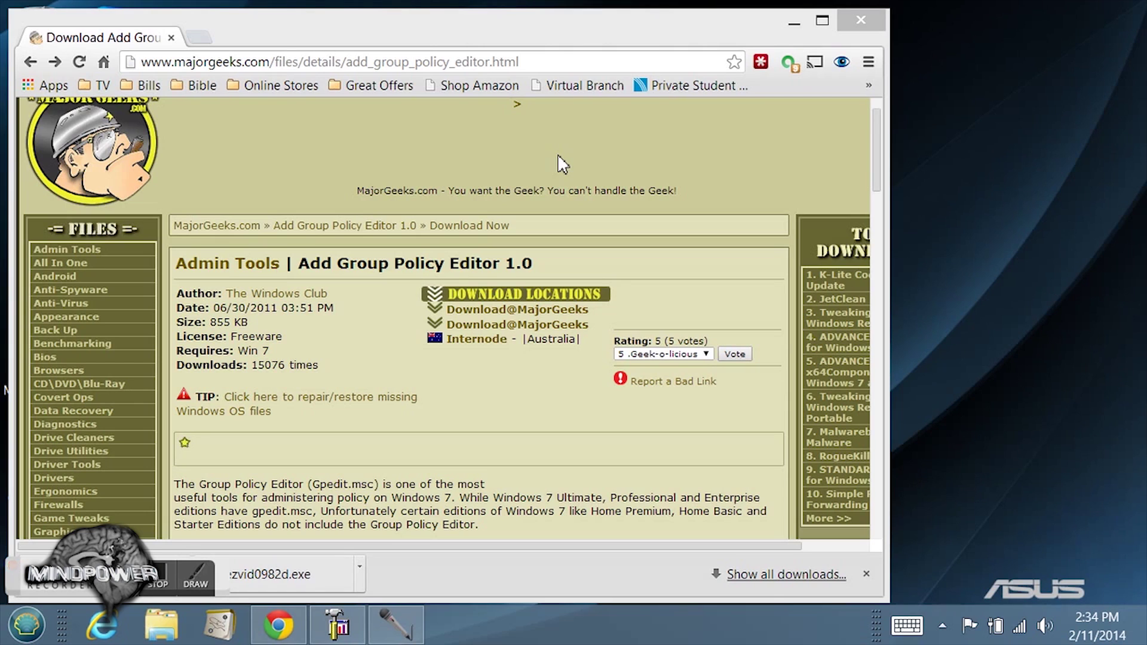
# Download GPEI.zip from the MajorGeeks mirror and open it from the download bar
pyautogui.click(408, 442)
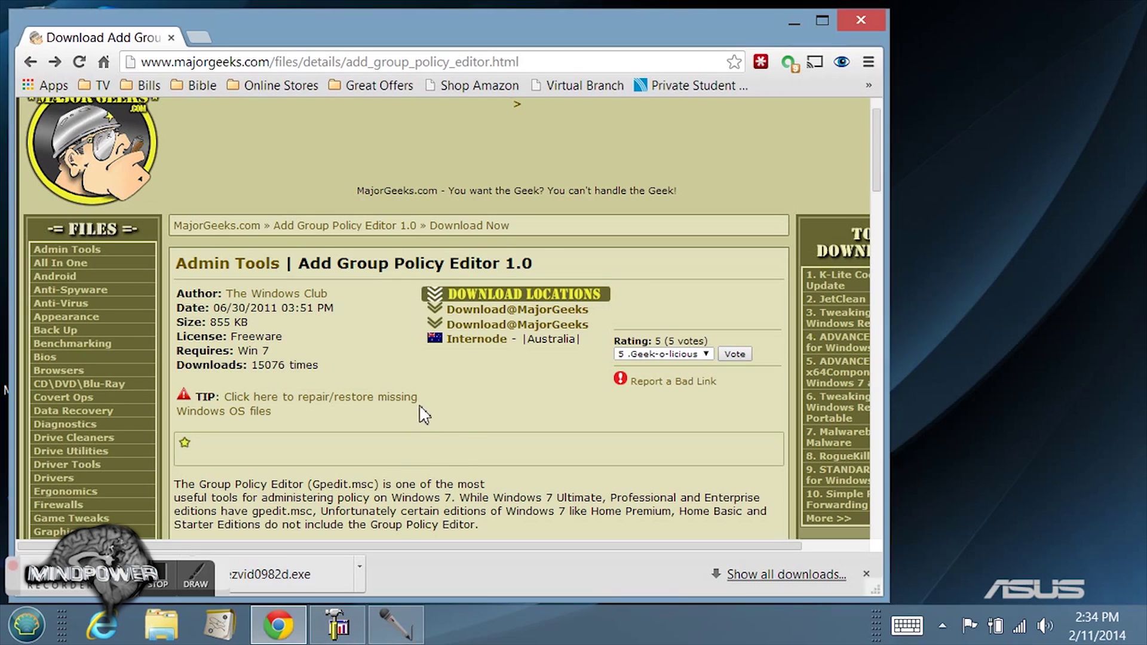
pyautogui.scroll(-4, 469, 412)
pyautogui.scroll(4, 469, 411)
pyautogui.scroll(-2, 471, 412)
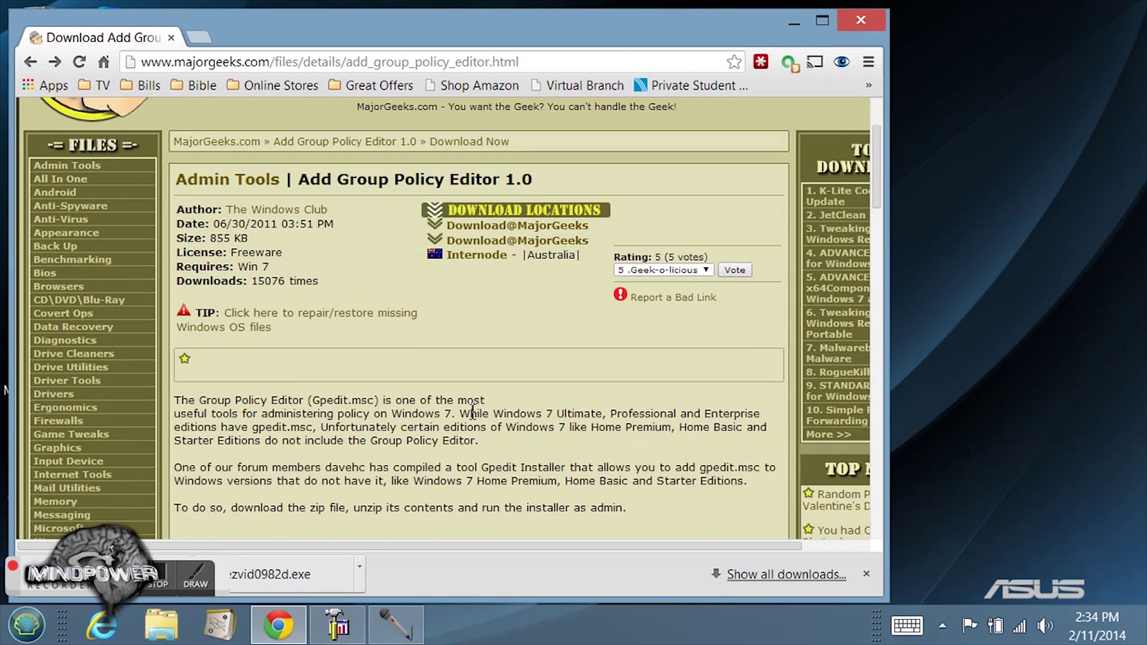
pyautogui.click(519, 229)
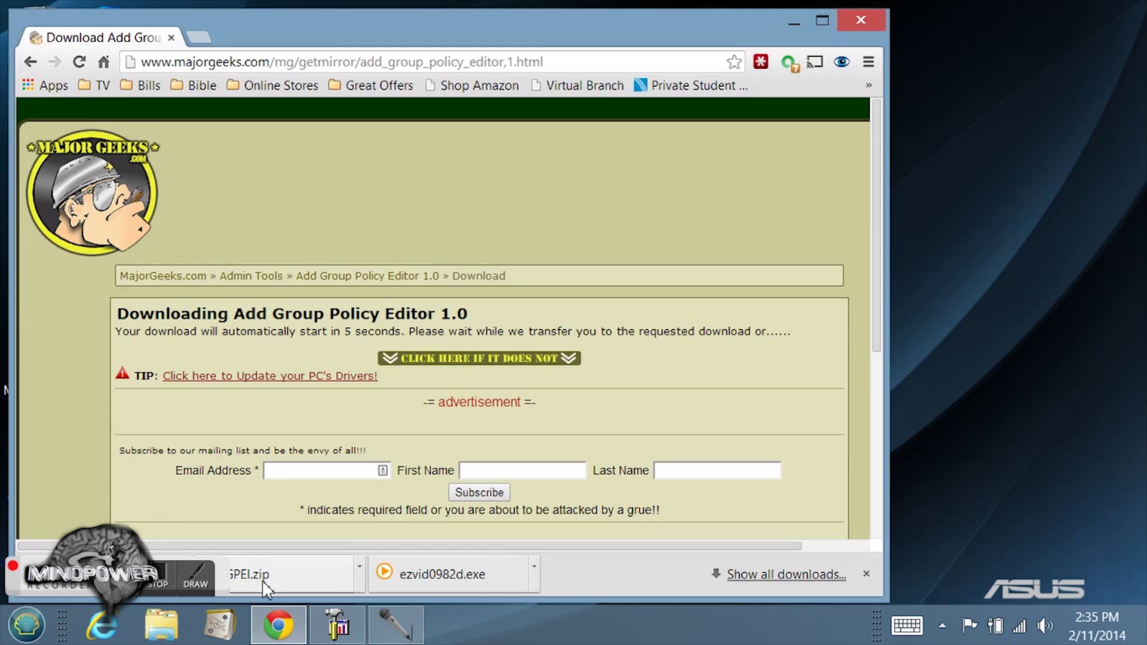
pyautogui.moveTo(248, 574); pyautogui.dragTo(693, 591)
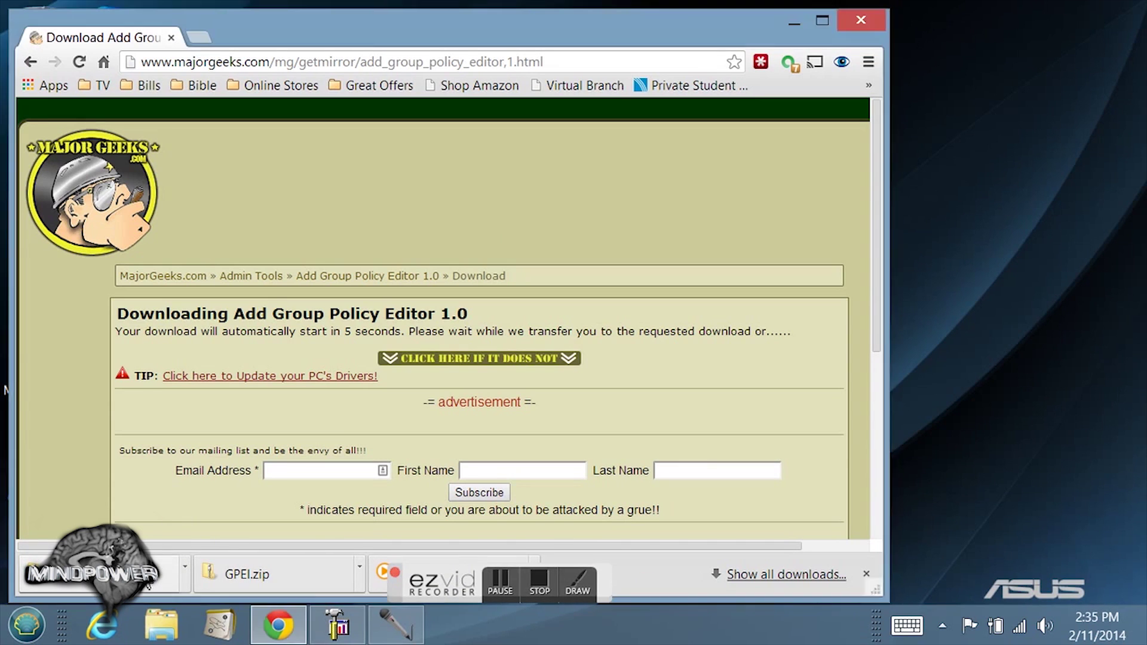
pyautogui.click(211, 576)
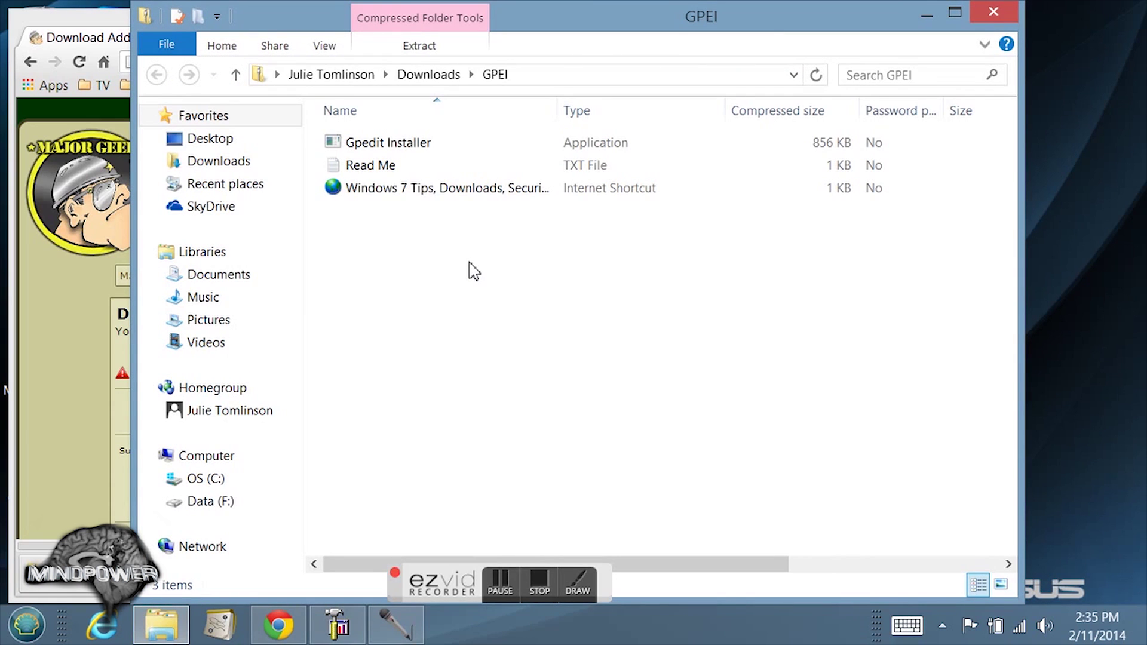
# Extract all of GPEI.zip into the suggested Downloads\GPEI folder, then bring up Gpedit Installer's context menu
pyautogui.click(410, 51)
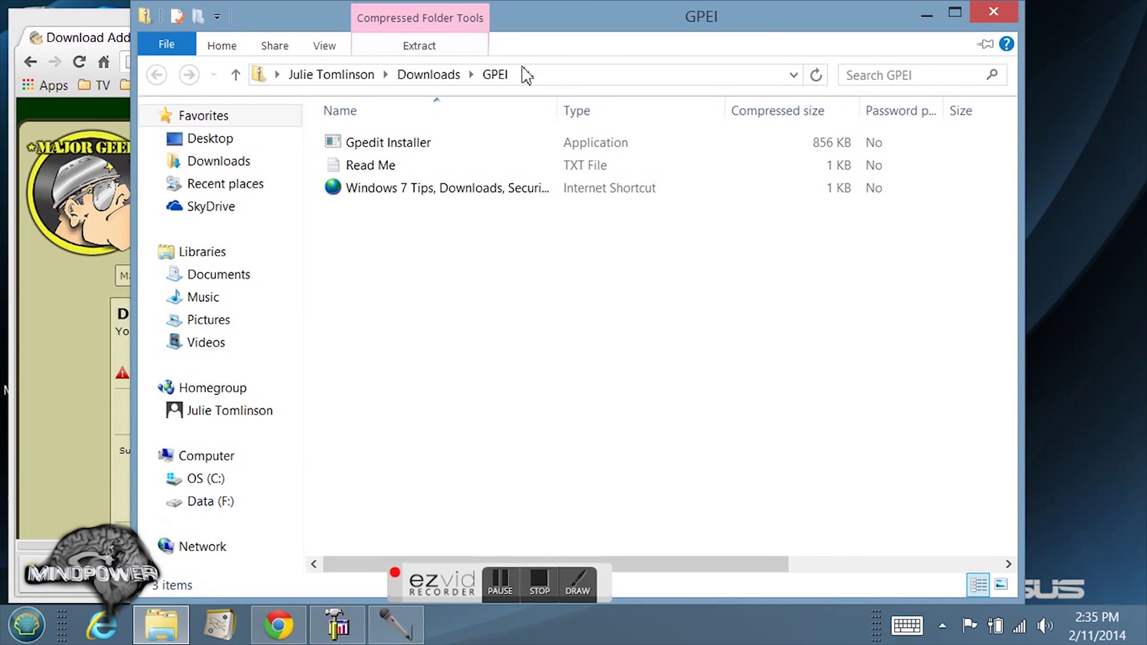
pyautogui.click(580, 98)
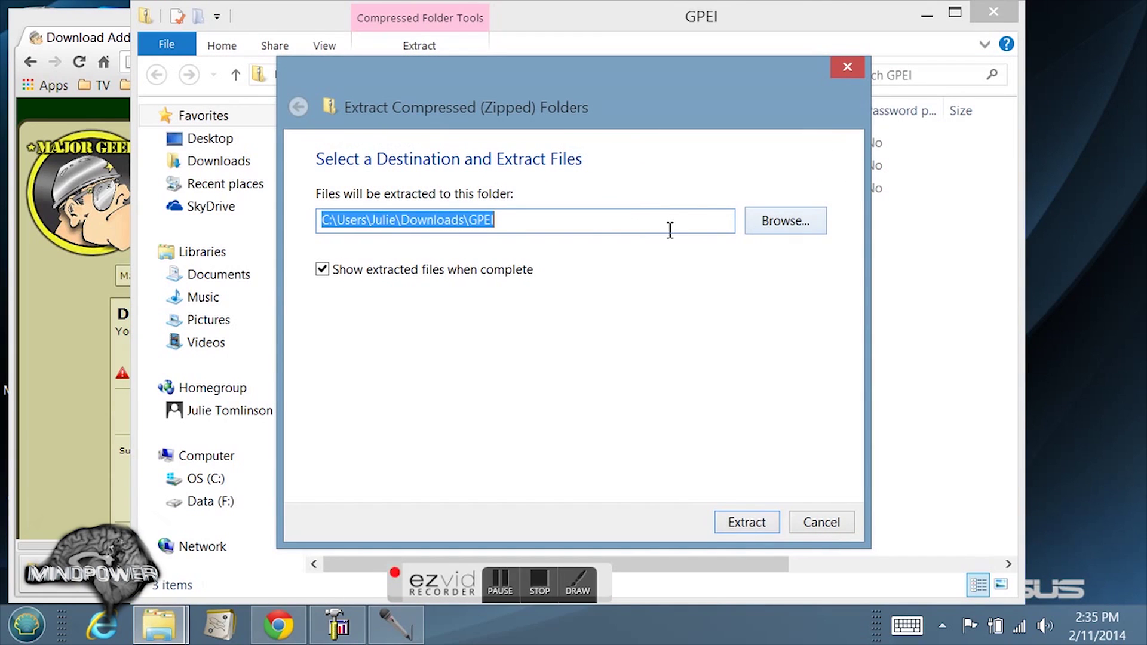
pyautogui.click(747, 520)
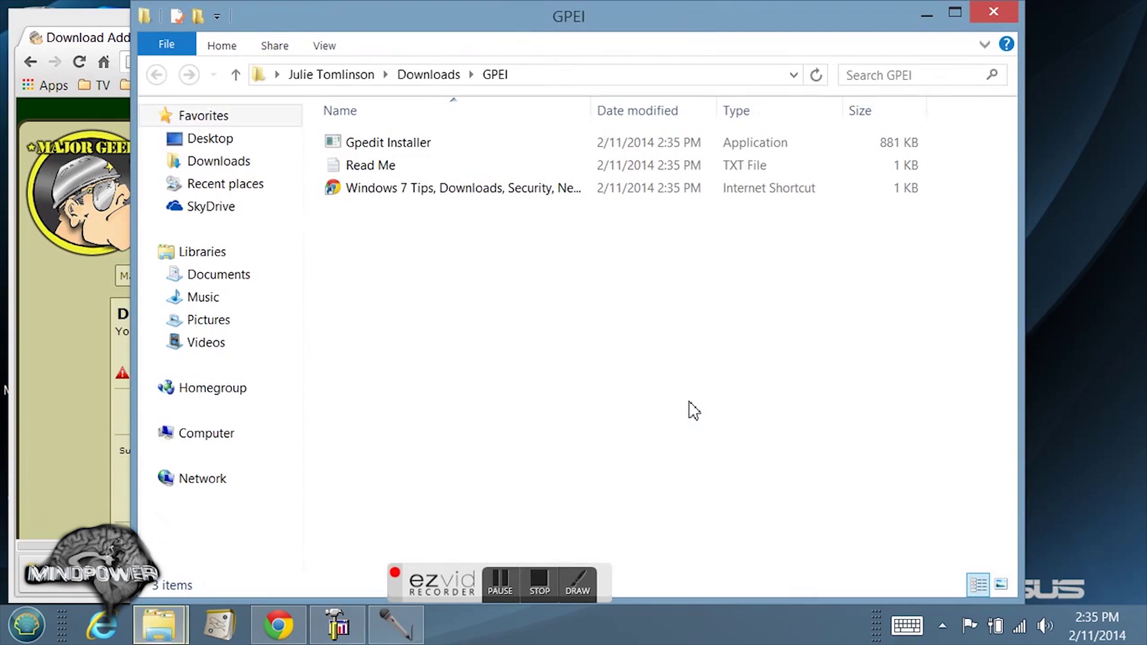
pyautogui.rightClick(411, 145)
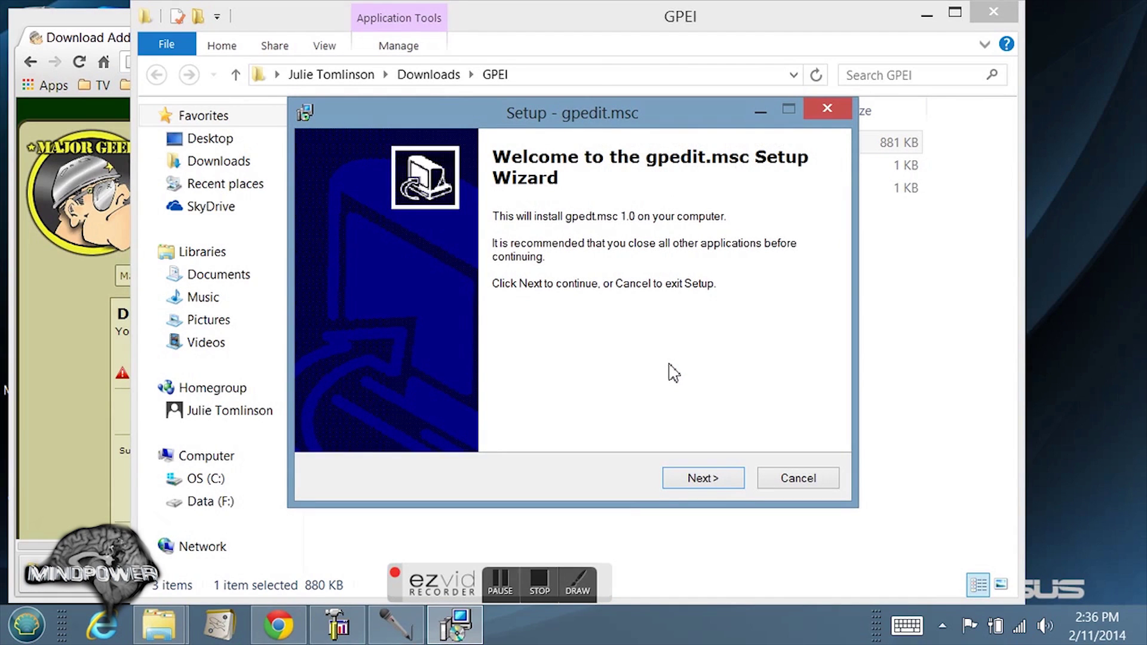
# Run the gpedit.msc 1.0 setup through Next, Install and Finish
pyautogui.click(713, 487)
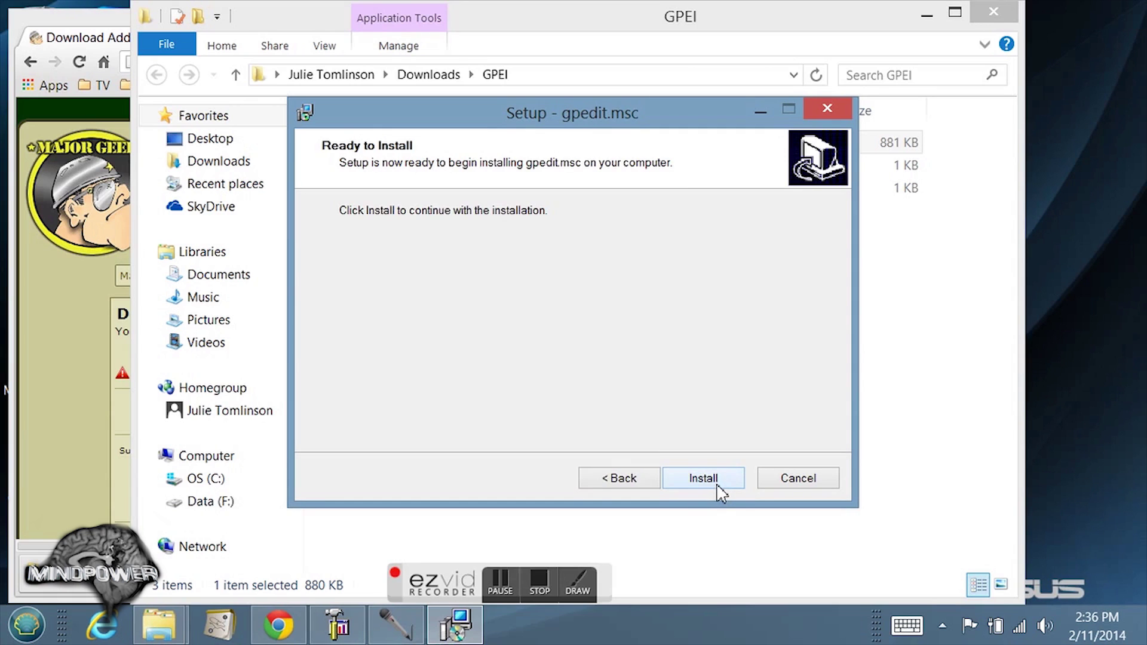
pyautogui.click(716, 487)
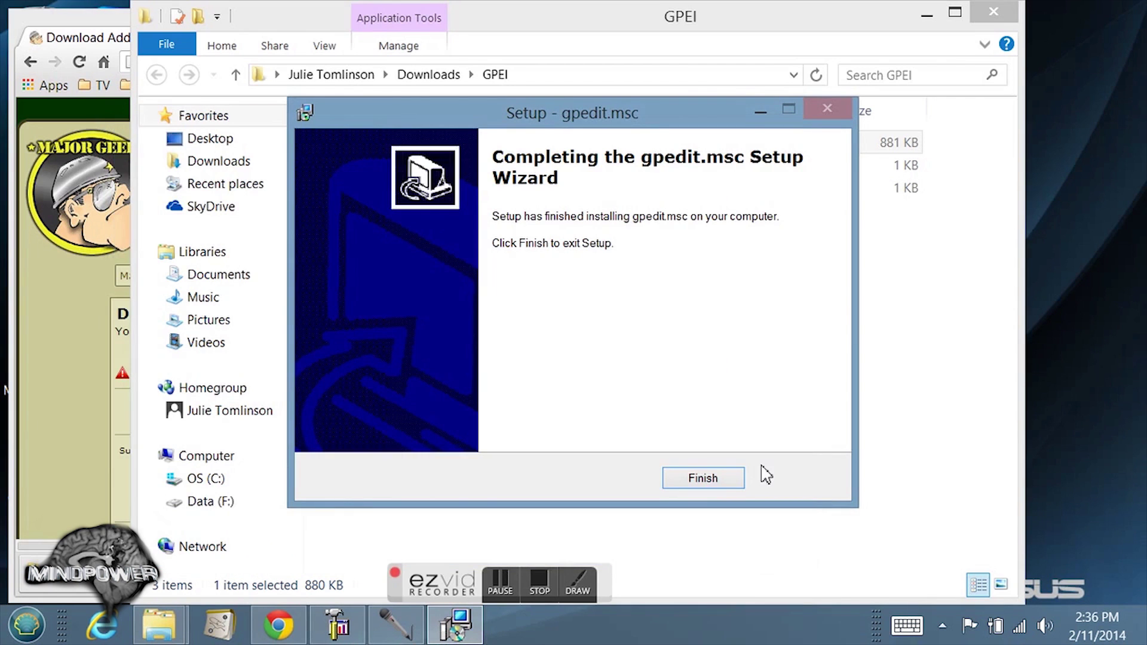
pyautogui.click(700, 481)
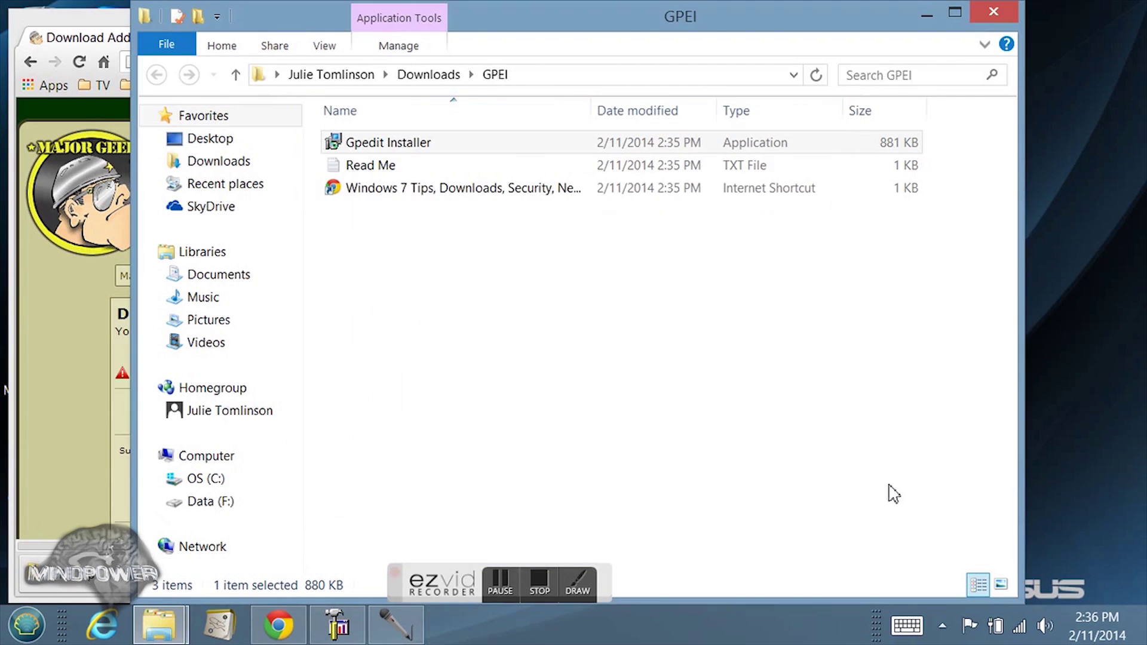
pyautogui.click(27, 626)
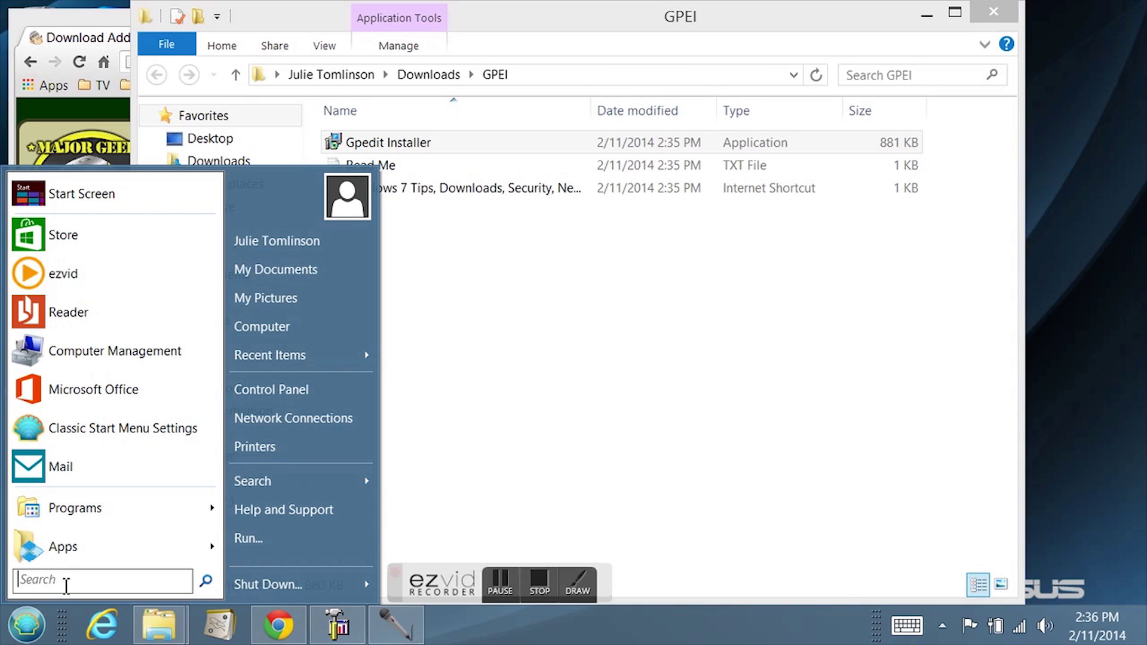
pyautogui.write('g')
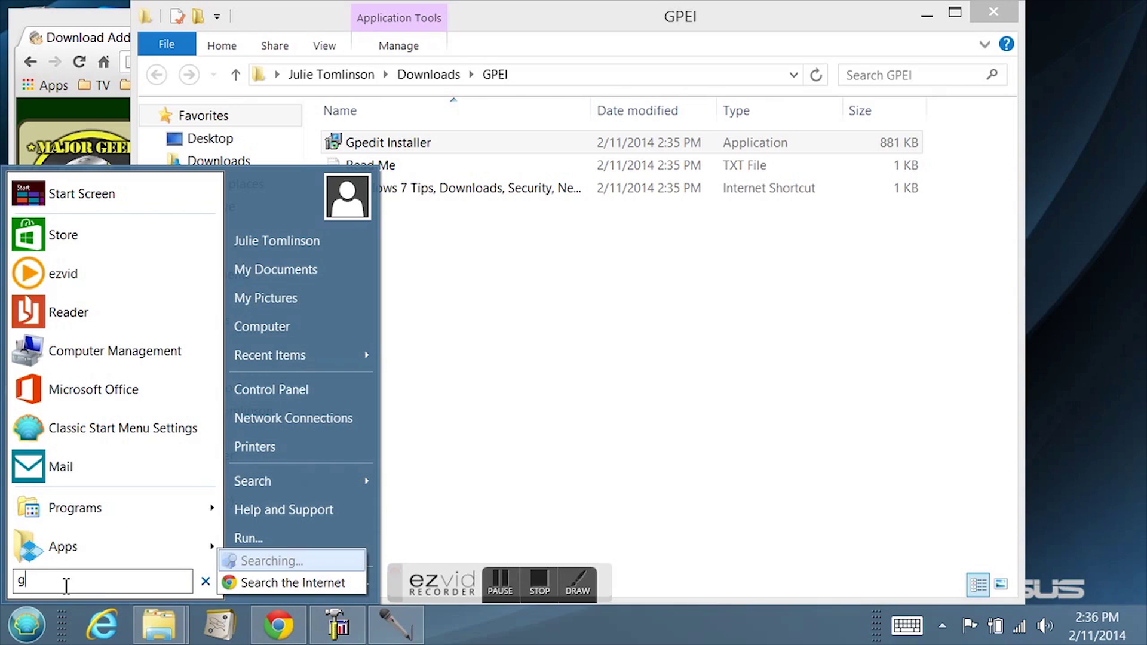
pyautogui.write('pedit')
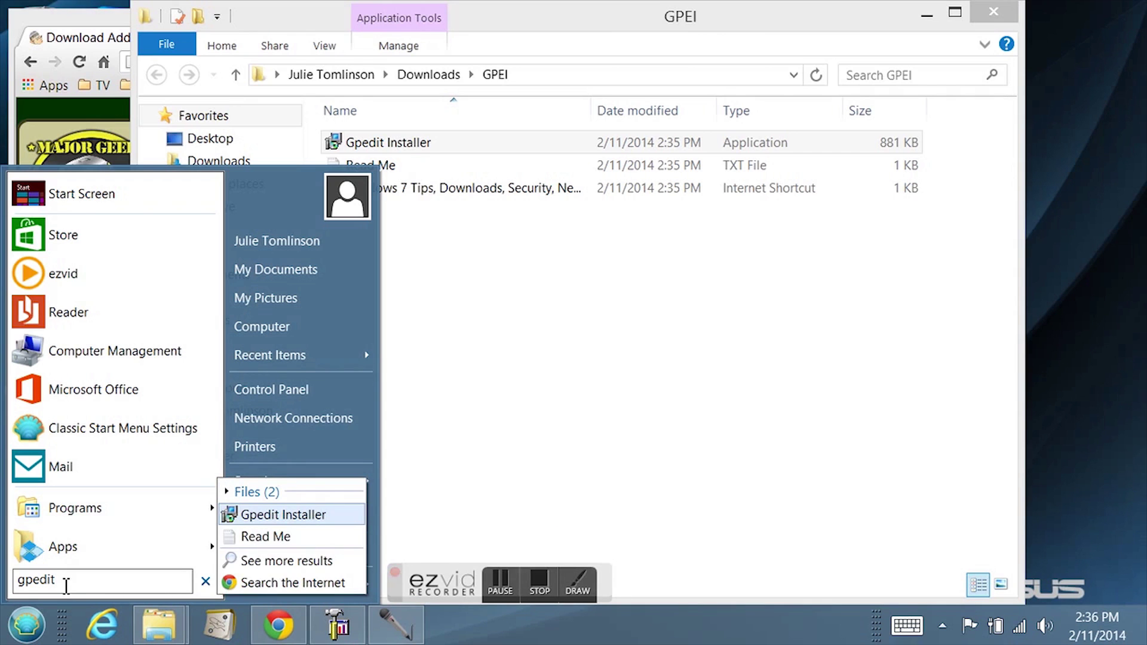
pyautogui.write('.m')
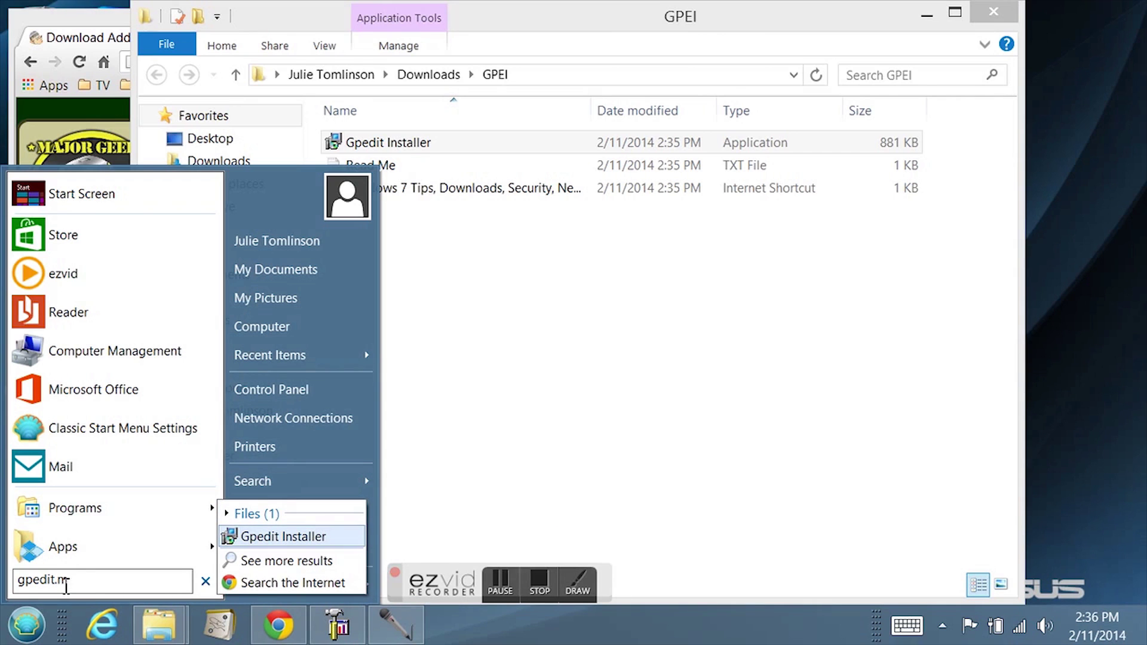
pyautogui.click(470, 510)
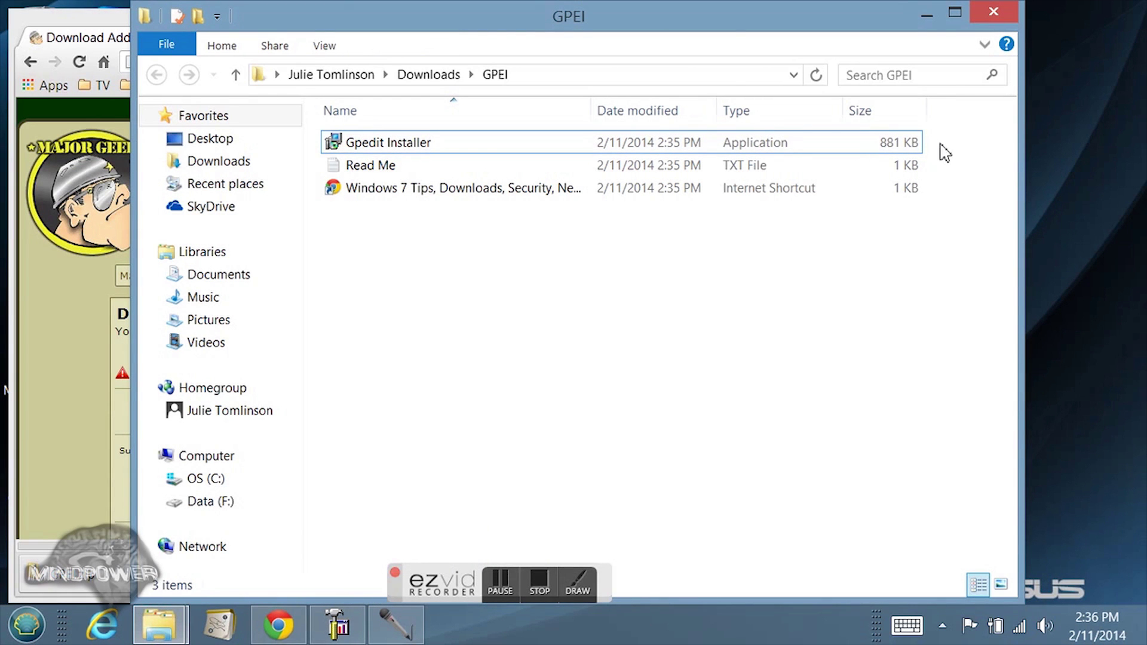
pyautogui.moveTo(1144, 6)
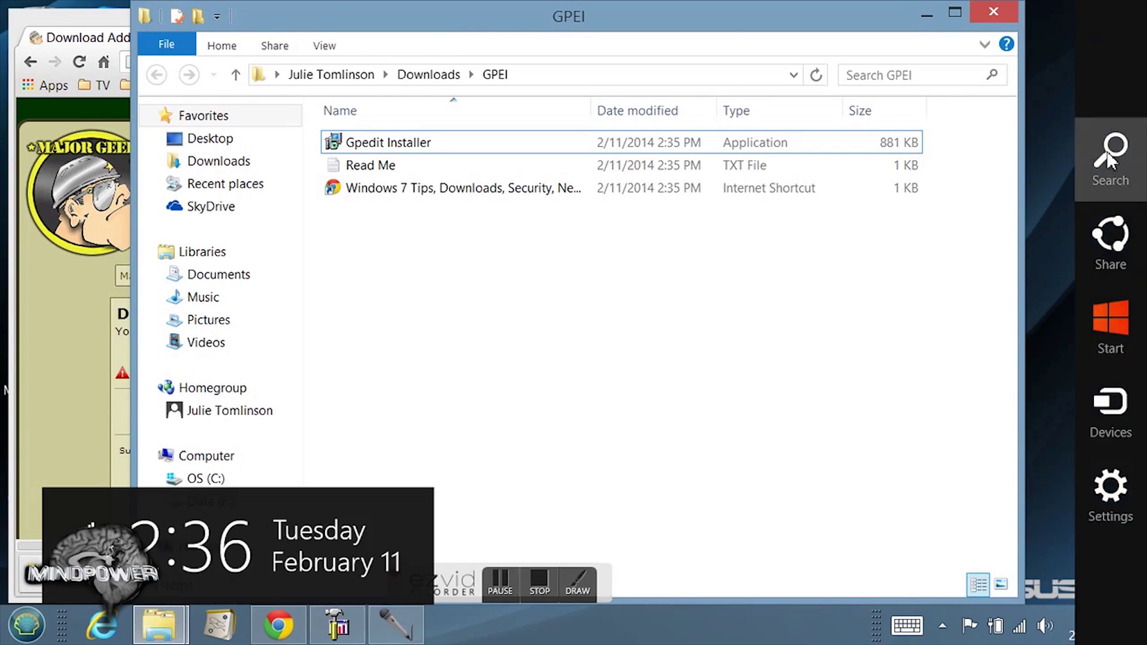
pyautogui.click(1106, 151)
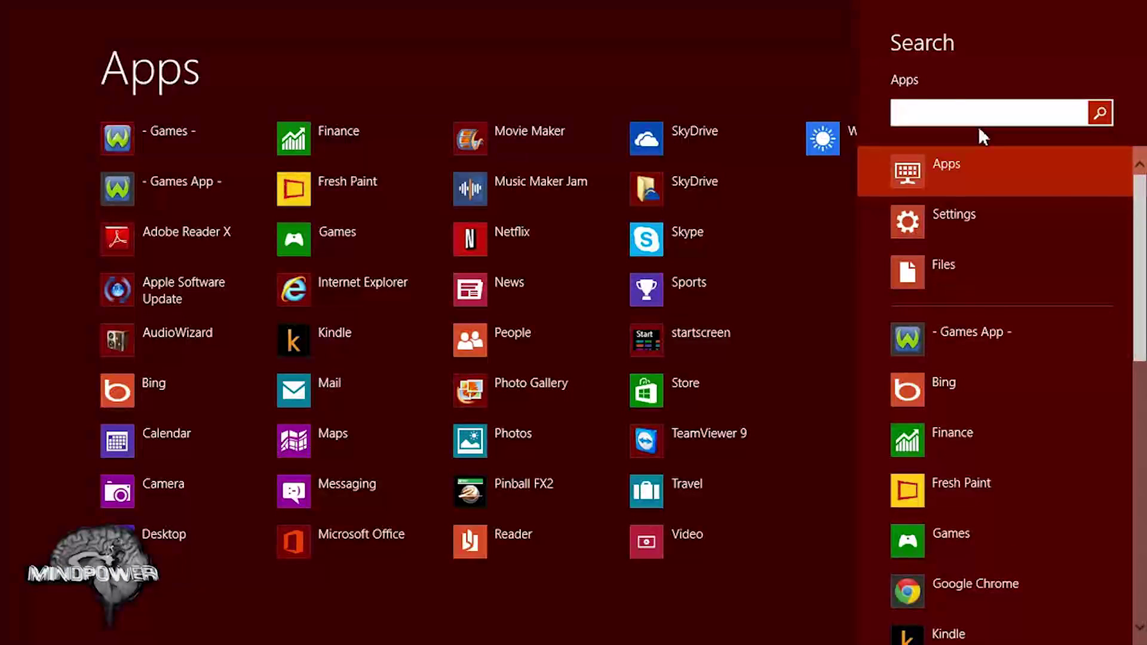
pyautogui.write('gp')
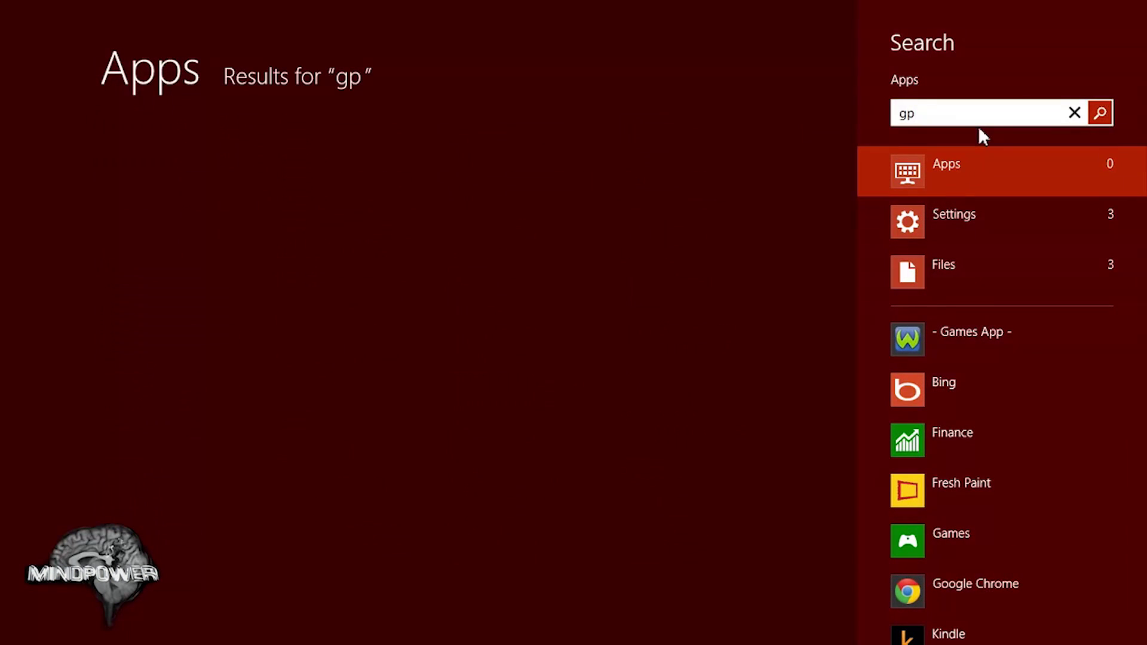
pyautogui.write('edit')
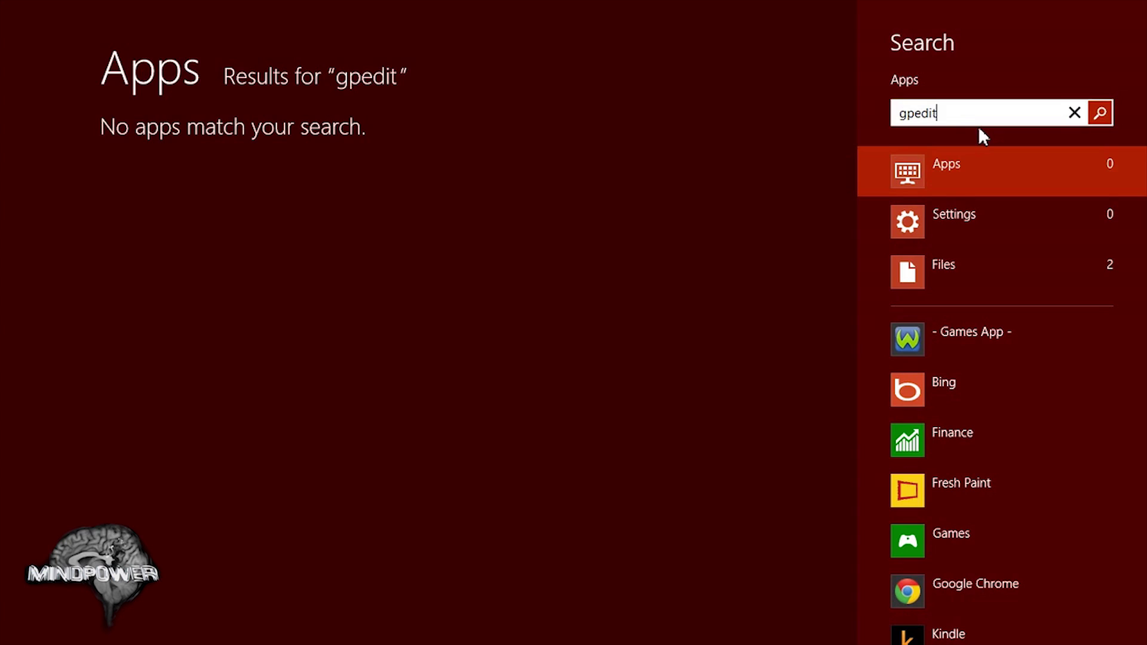
pyautogui.write('.msc')
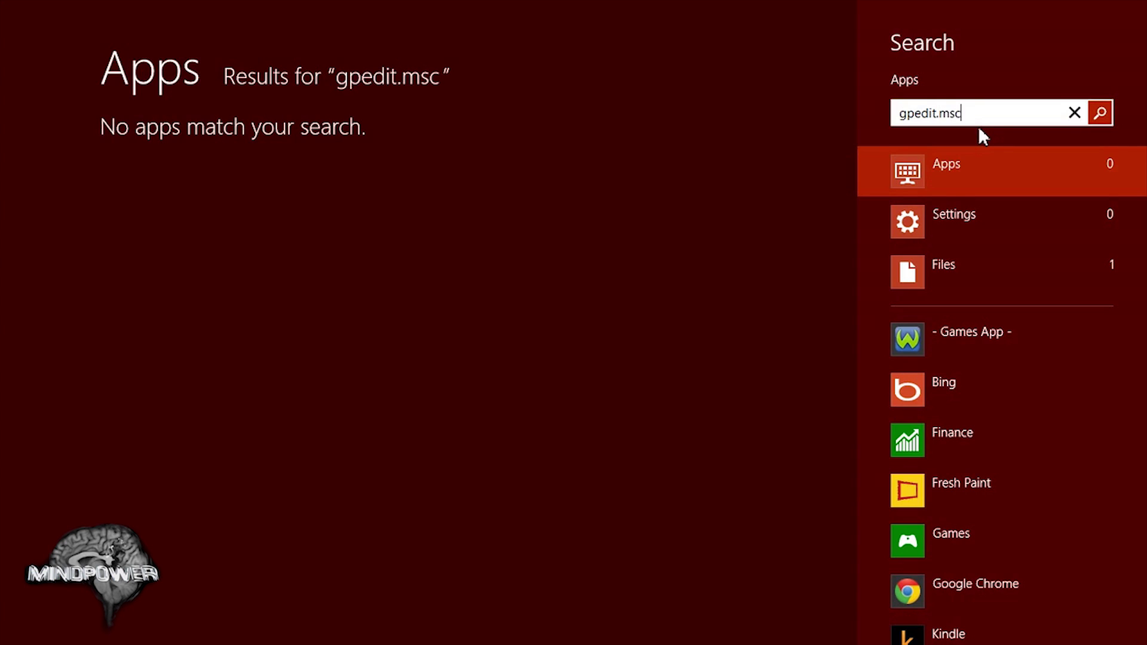
pyautogui.click(1075, 114)
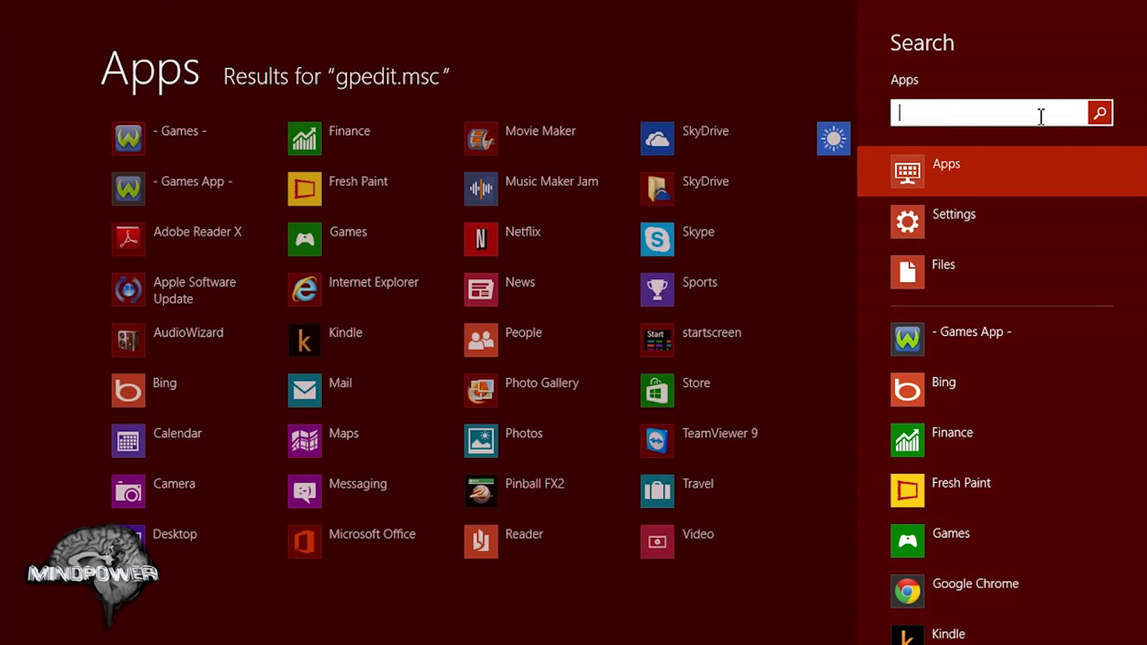
pyautogui.moveTo(5, 4)
pyautogui.click(36, 24)
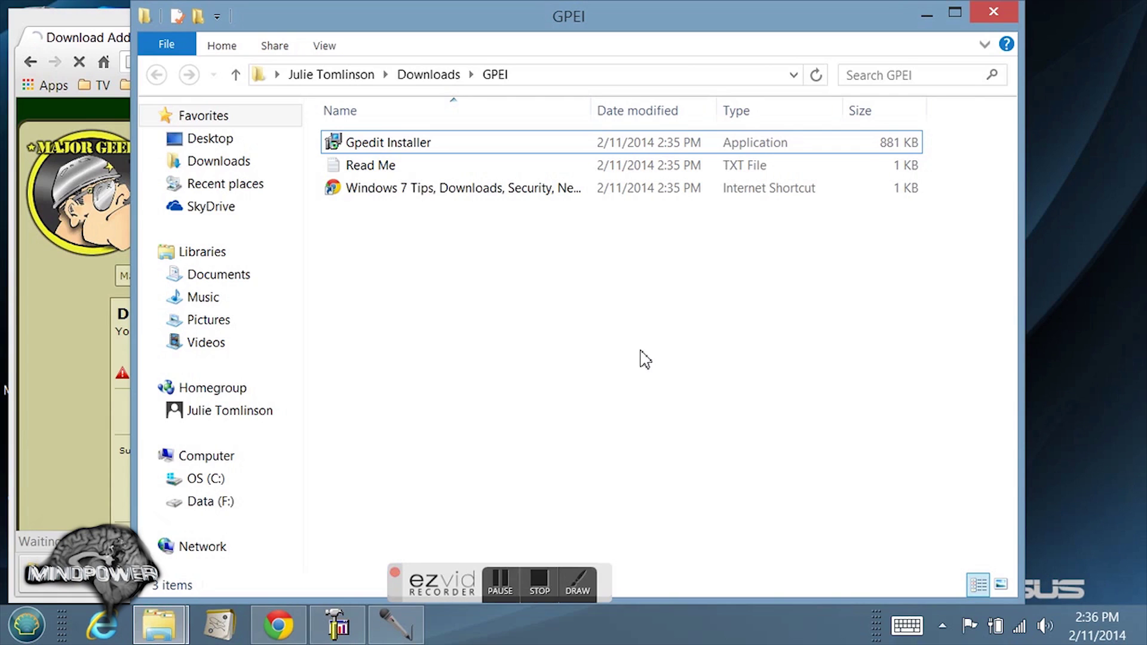
# Open the Windows folder on the OS (C:) drive
pyautogui.click(214, 479)
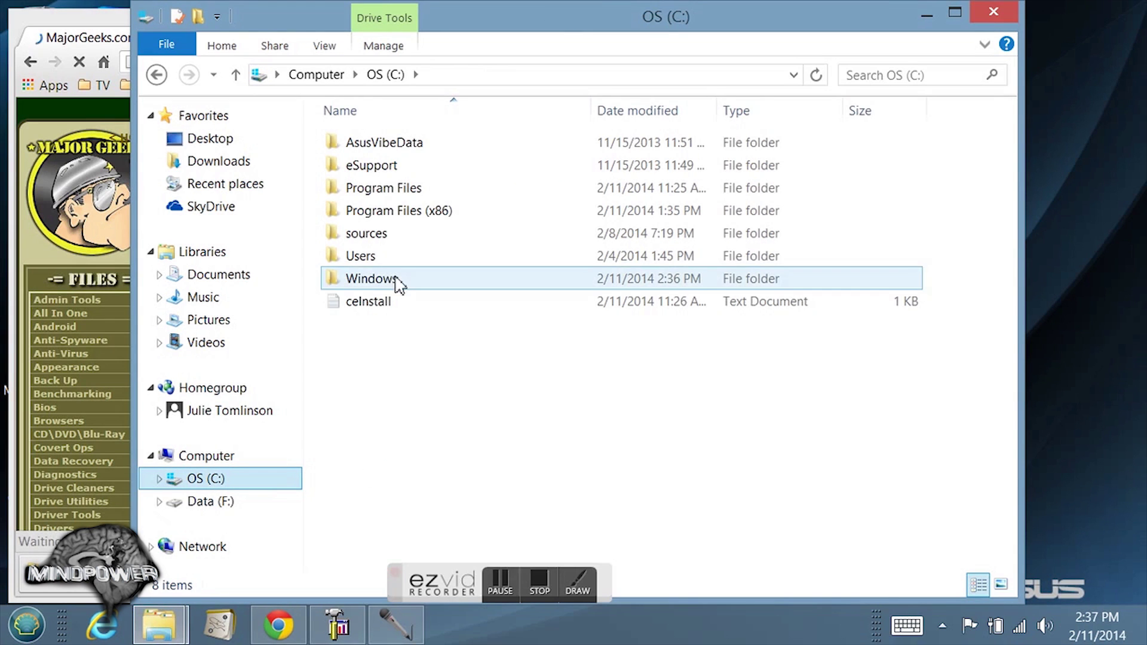
pyautogui.click(478, 285)
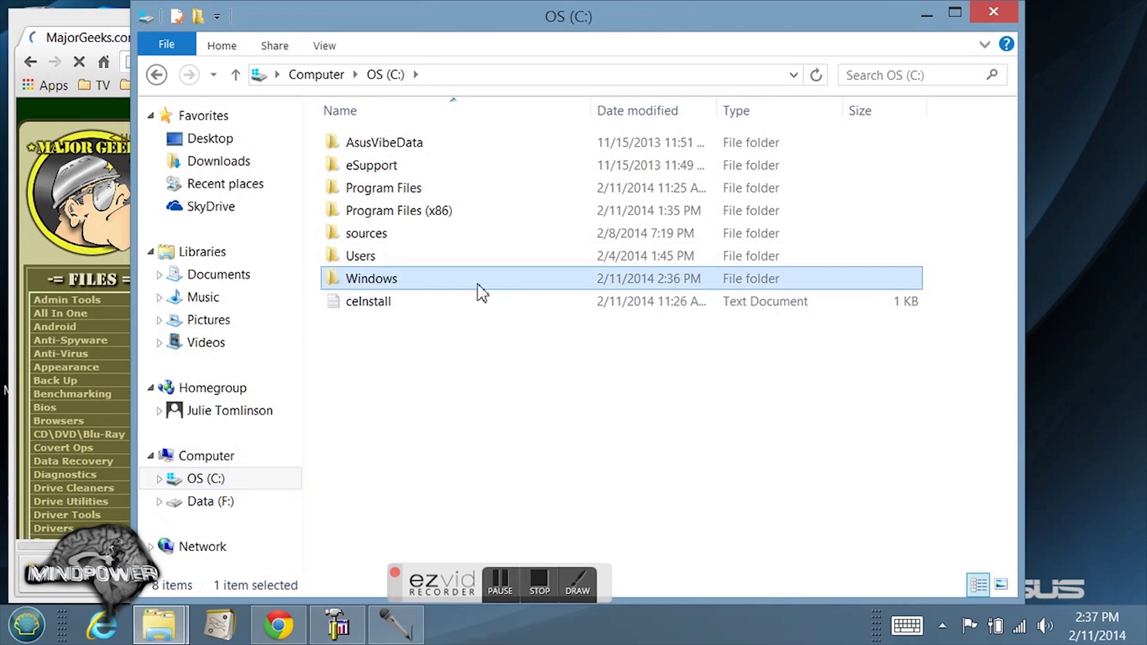
pyautogui.doubleClick(359, 283)
pyautogui.scroll(-5, 466, 263)
pyautogui.scroll(-13, 451, 258)
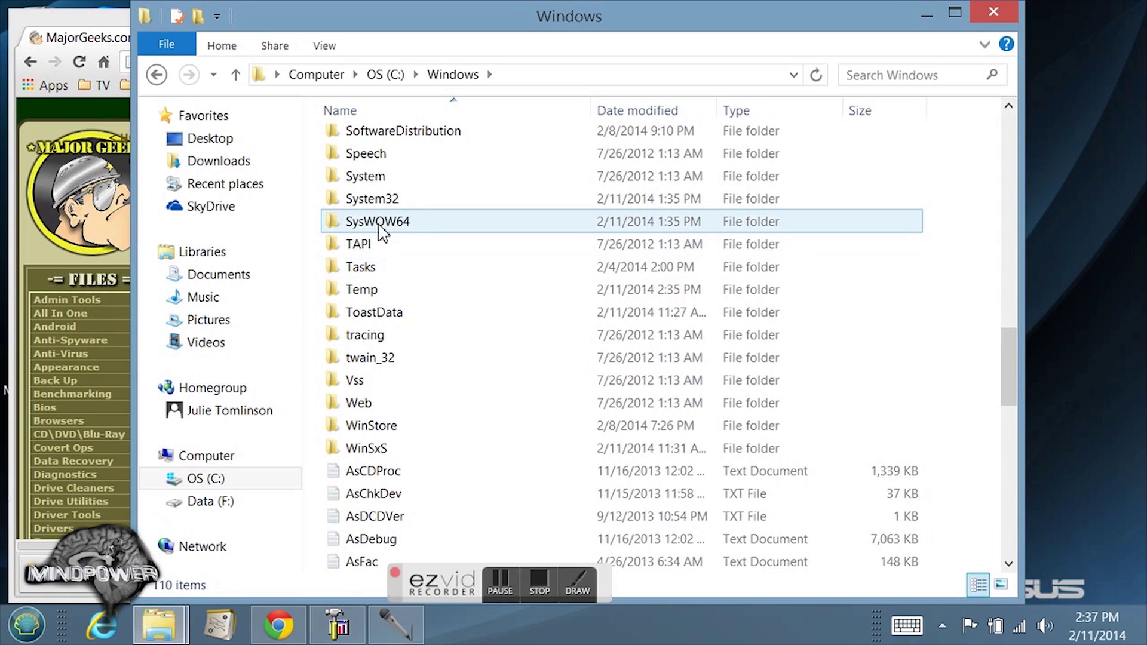
# Launch gpedit from the C:\Windows\SysWOW64 folder
pyautogui.doubleClick(381, 226)
pyautogui.scroll(-20, 445, 251)
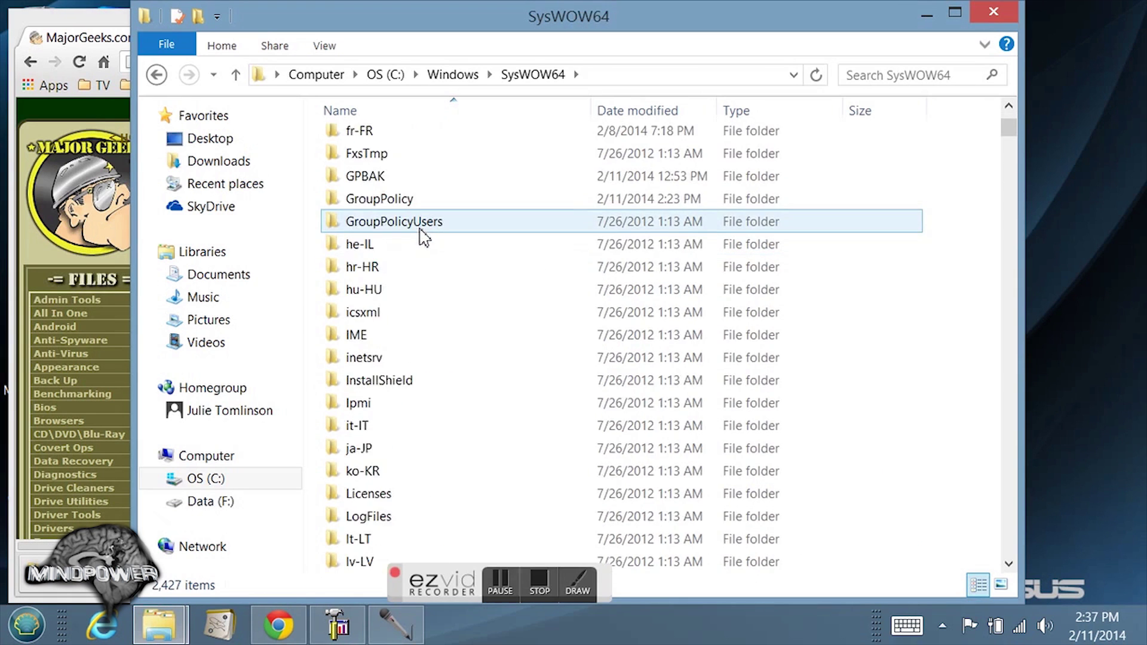
pyautogui.scroll(-15, 472, 269)
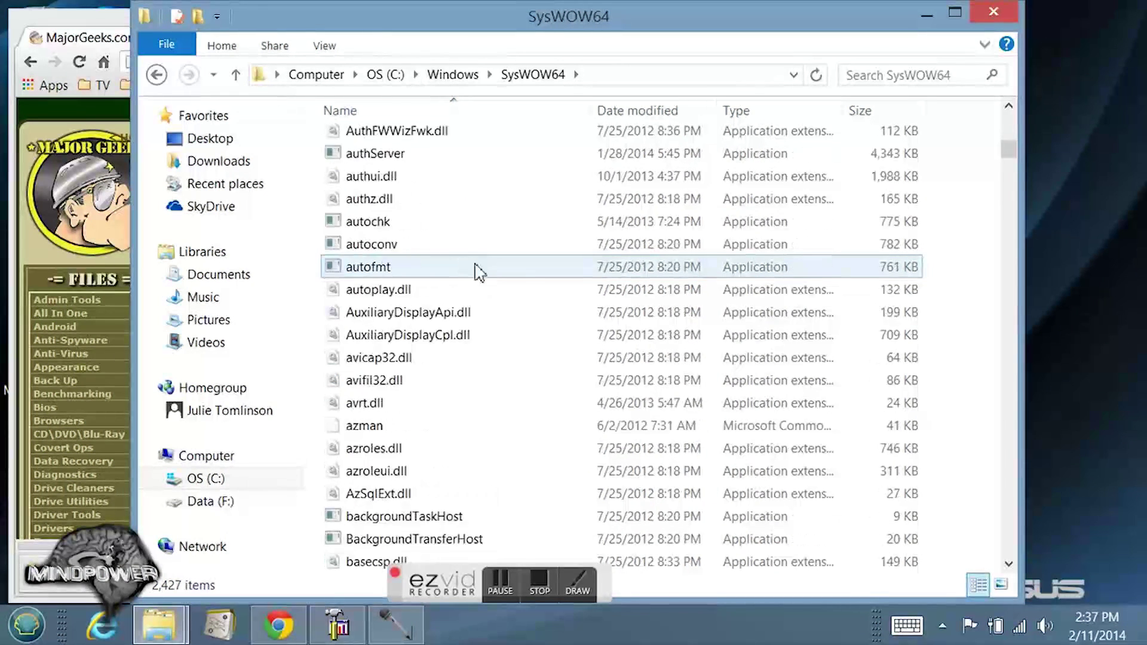
pyautogui.scroll(-7, 1020, 275)
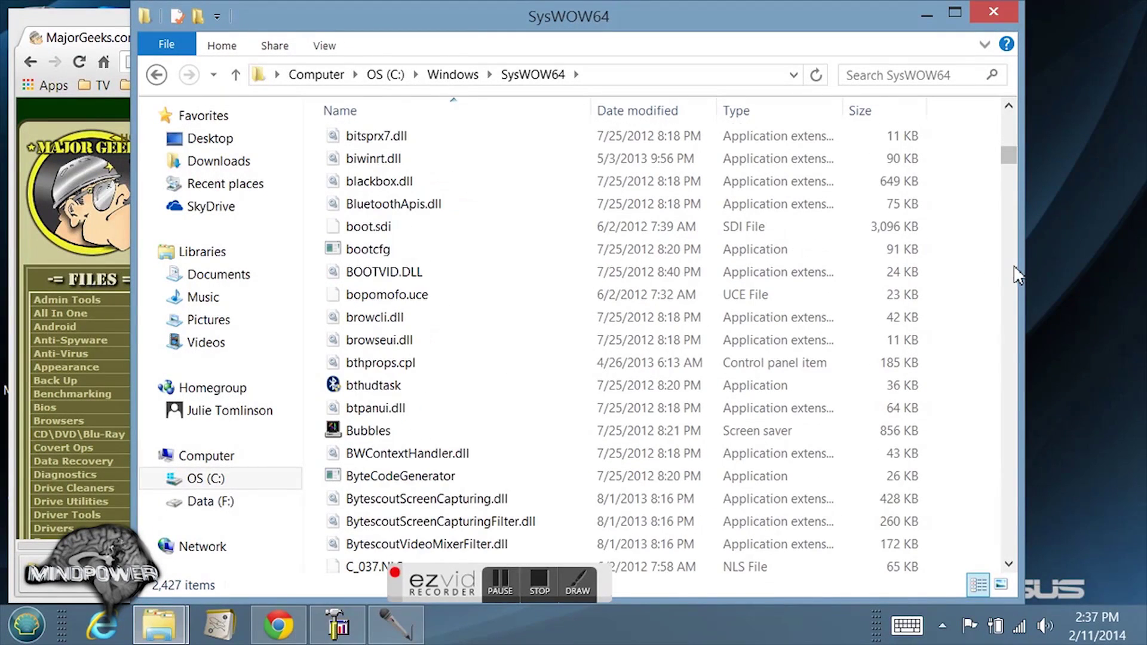
pyautogui.scroll(-5, 1017, 266)
pyautogui.scroll(-20, 1017, 266)
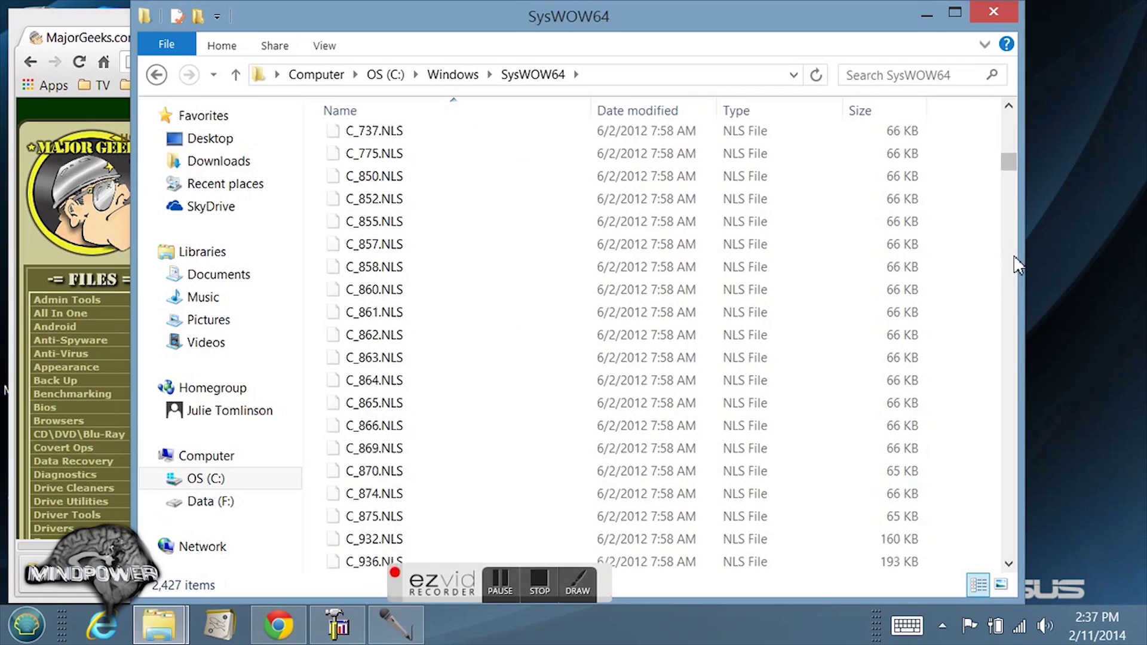
pyautogui.scroll(-20, 1017, 266)
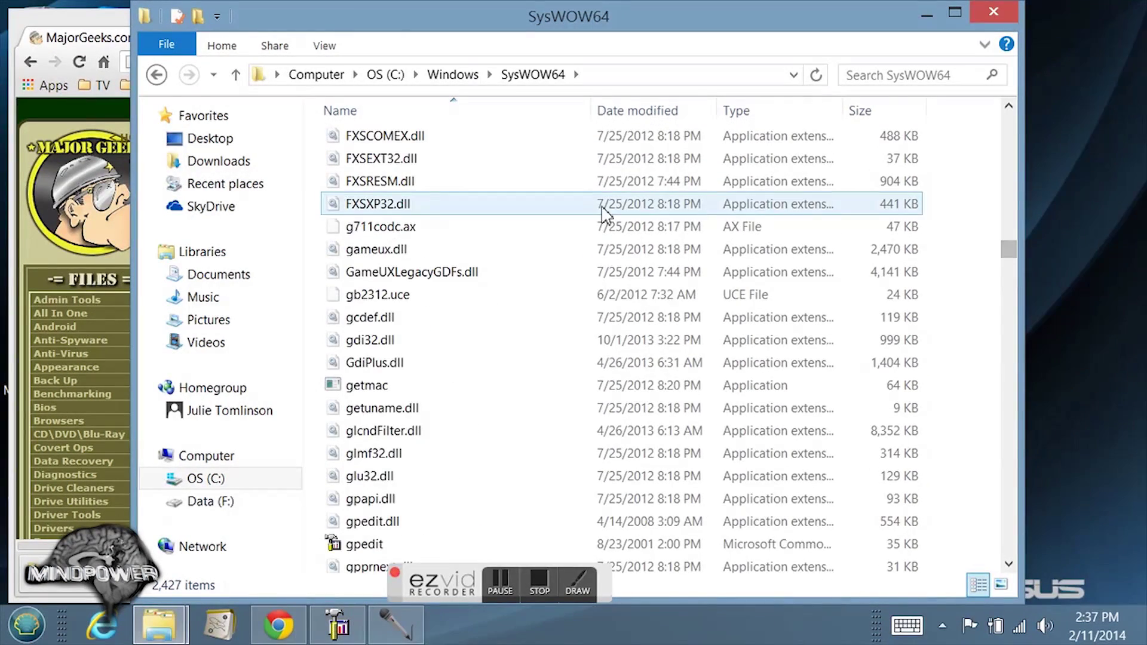
pyautogui.scroll(-3, 545, 406)
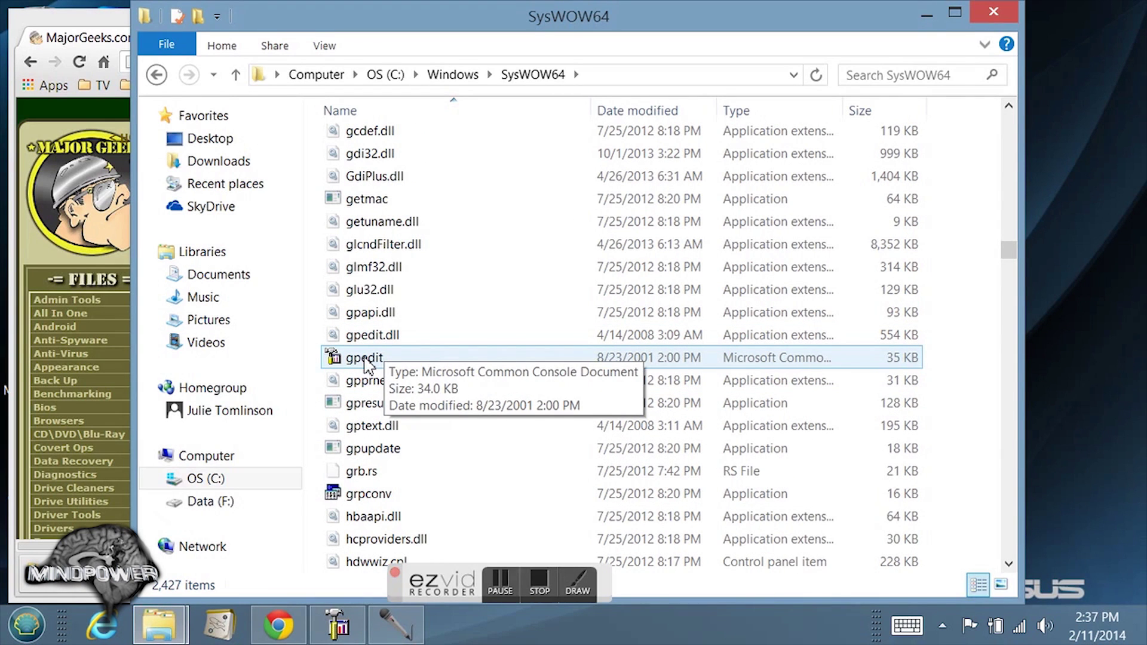
pyautogui.doubleClick(365, 360)
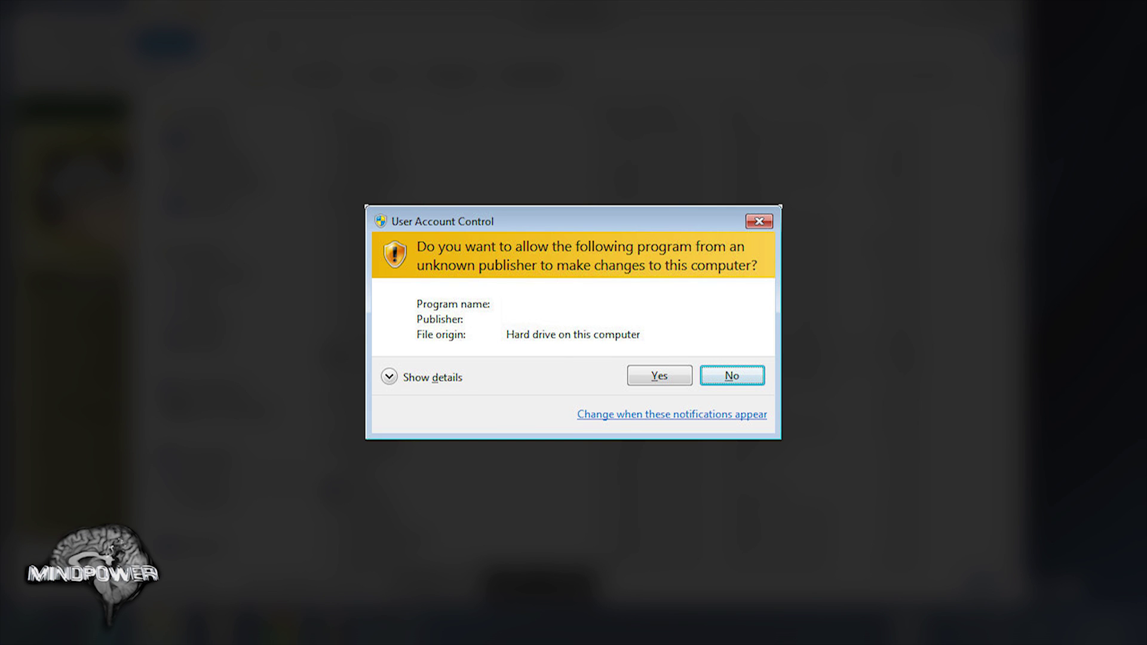
# Allow gpedit in User Account Control and move the Local Computer Policy window slightly right and down
pyautogui.click(659, 375)
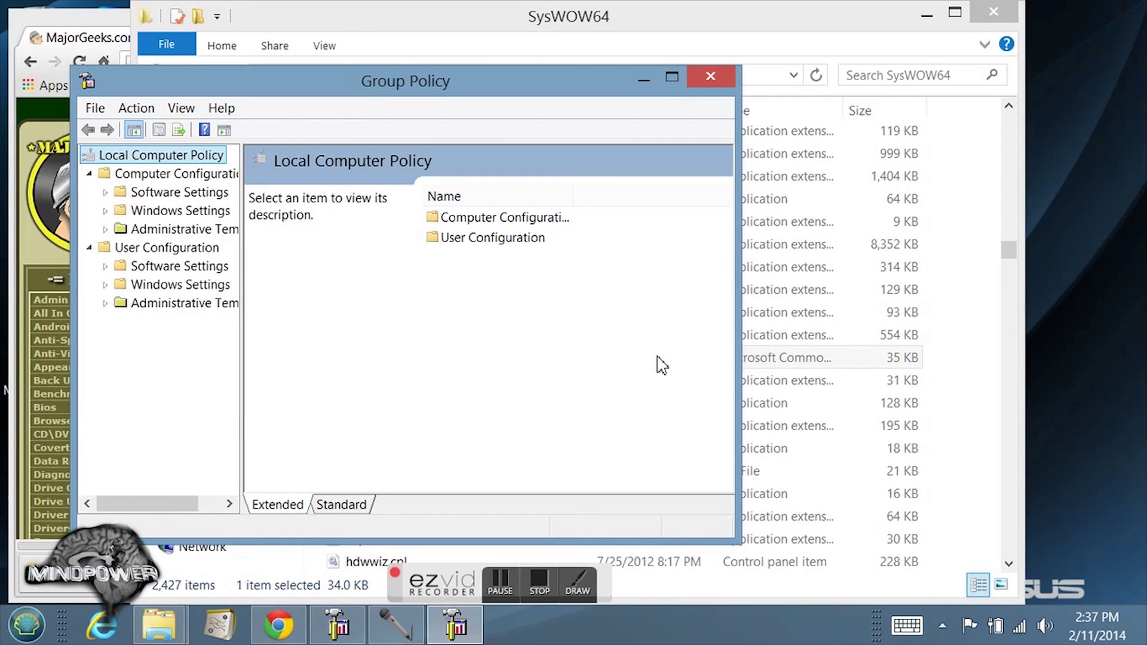
pyautogui.moveTo(325, 83); pyautogui.dragTo(470, 99)
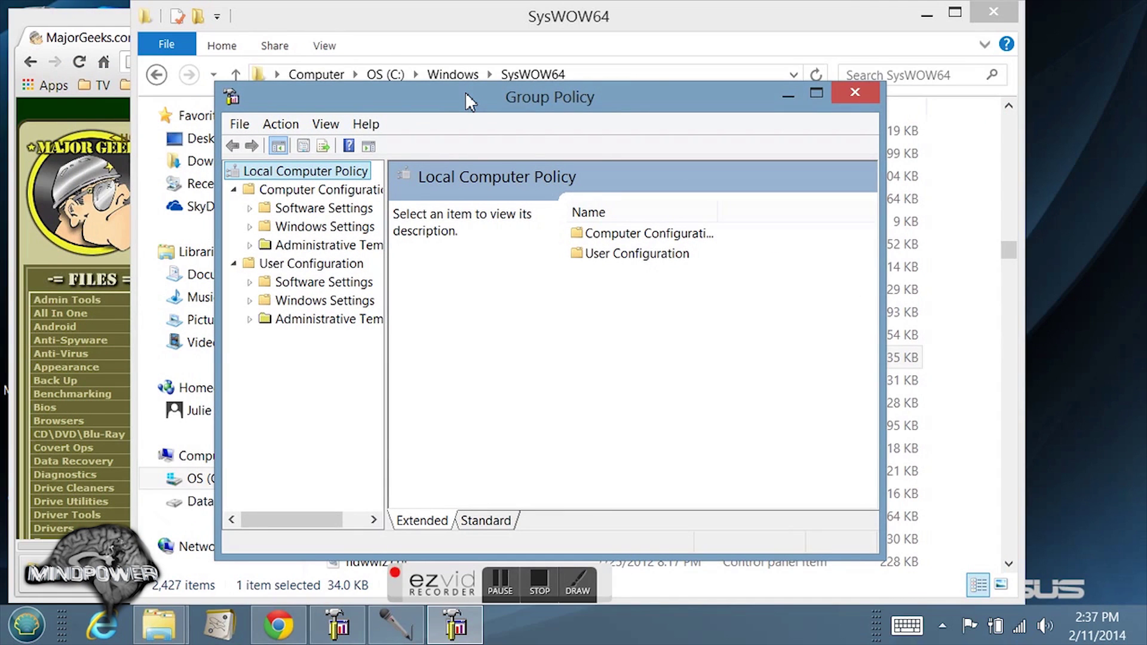